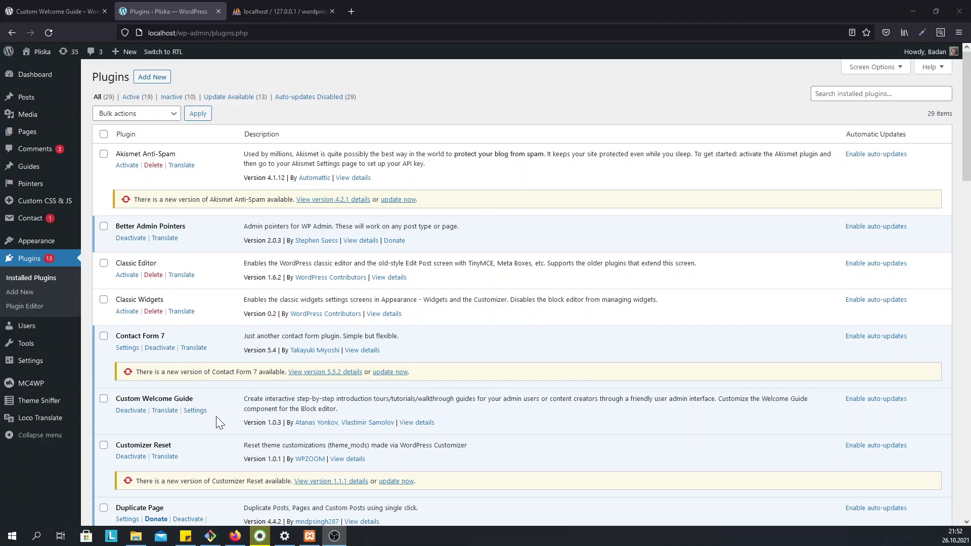
Step: Create a new guide titled 'My Awesome Guide' with the body paragraph 'My awesome description.'
mouse_move(34, 172)
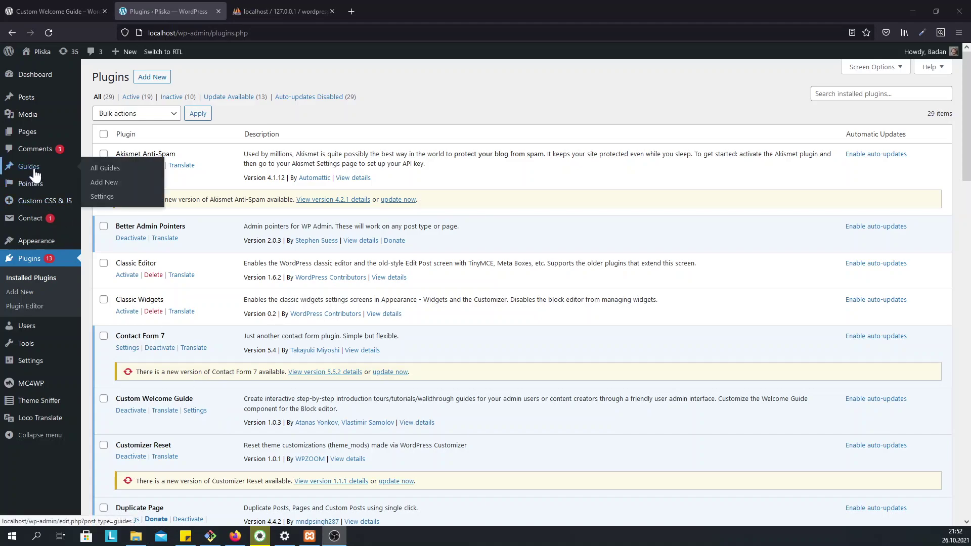
left_click(106, 183)
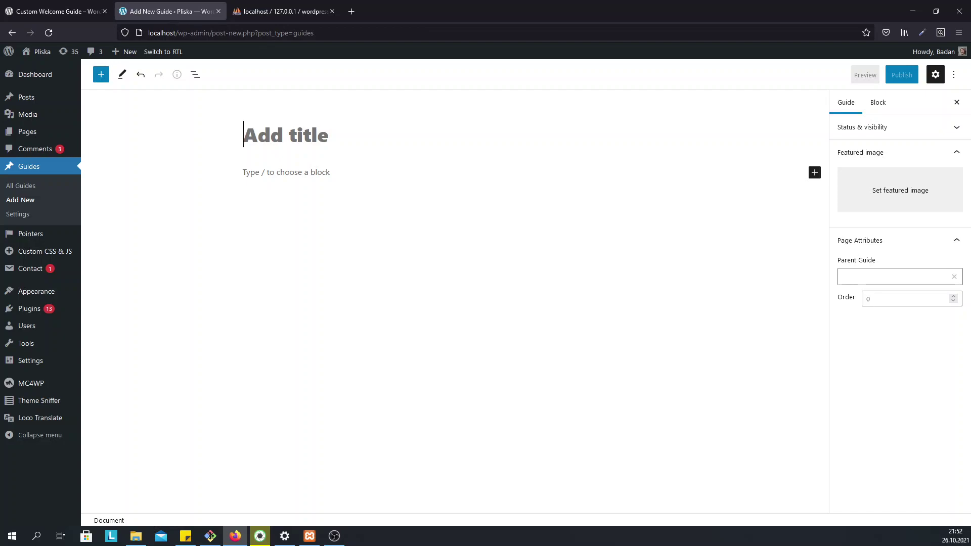
type("My |")
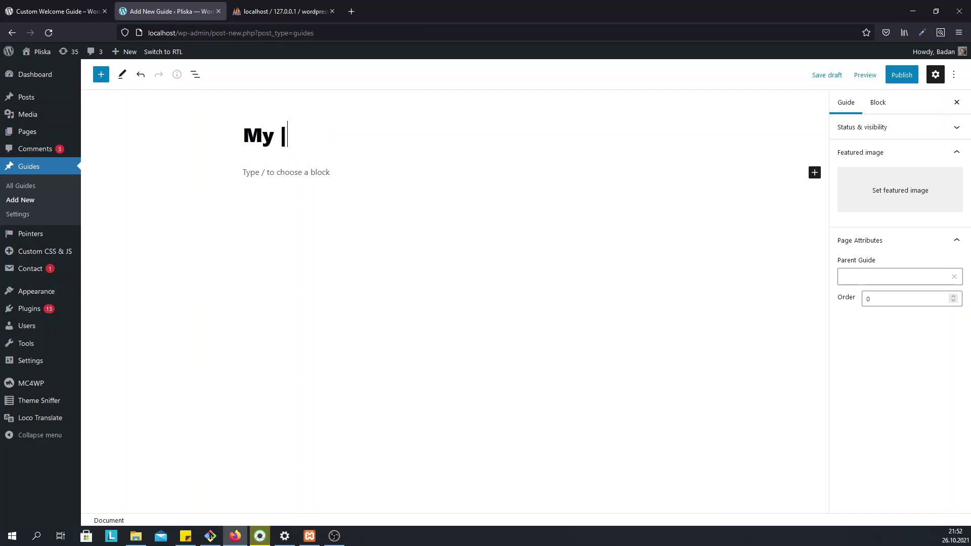
type("Awesome ")
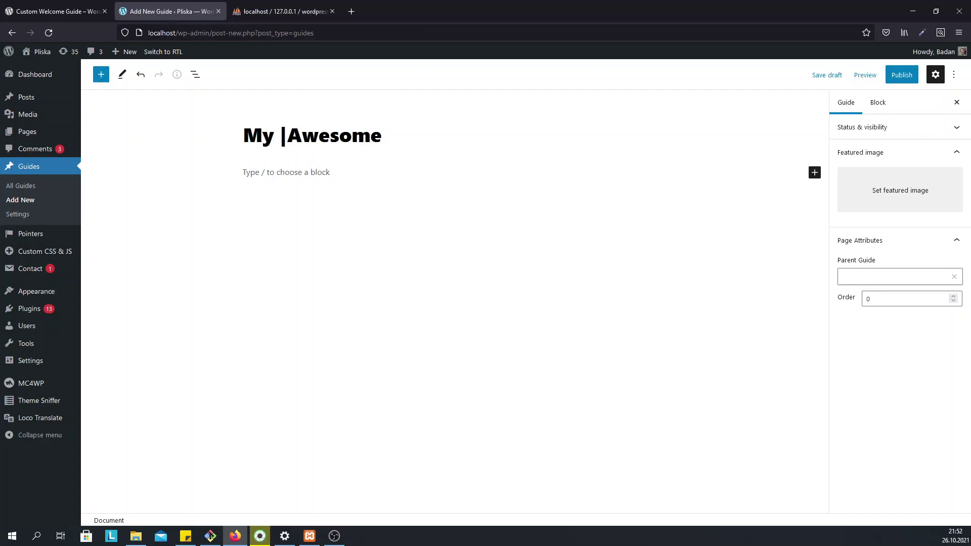
type("Guide")
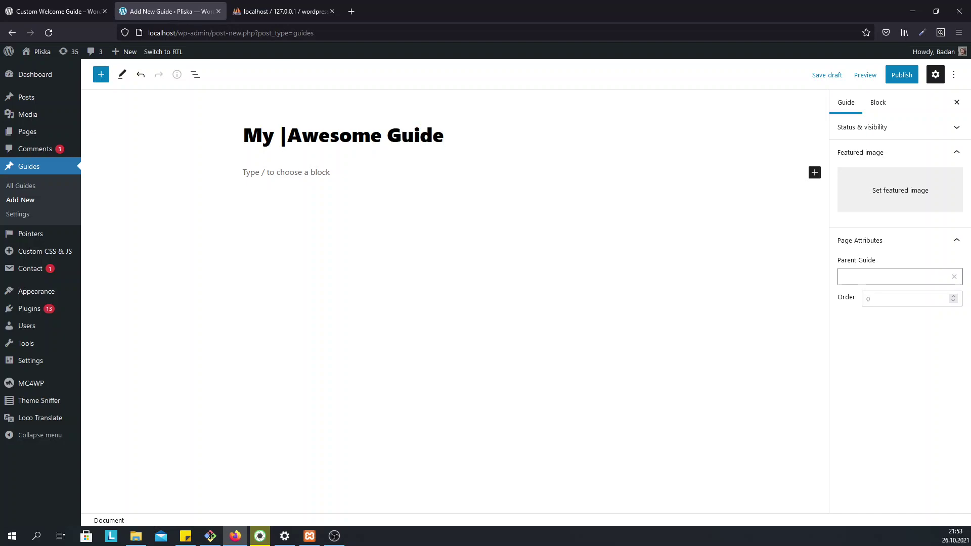
left_click(283, 135)
key("BackSpace")
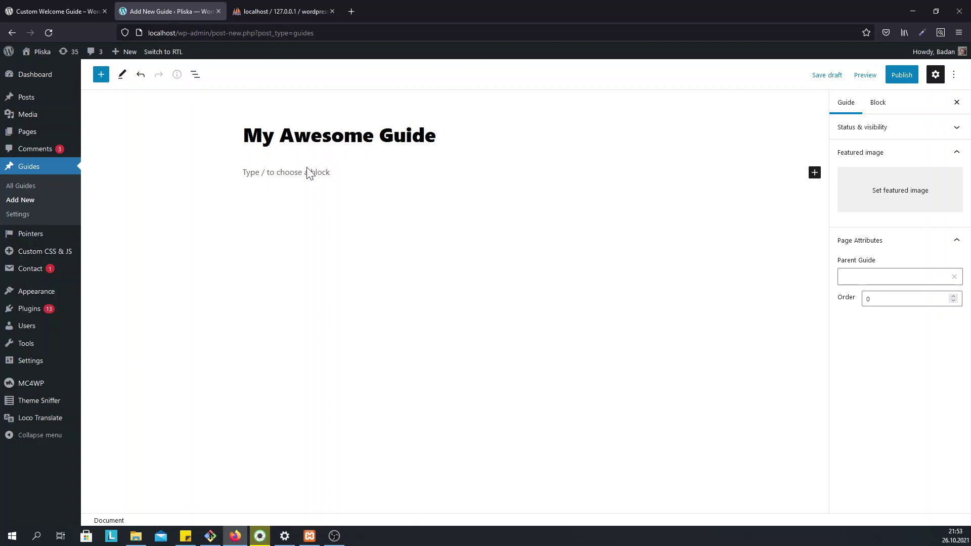
key("Return")
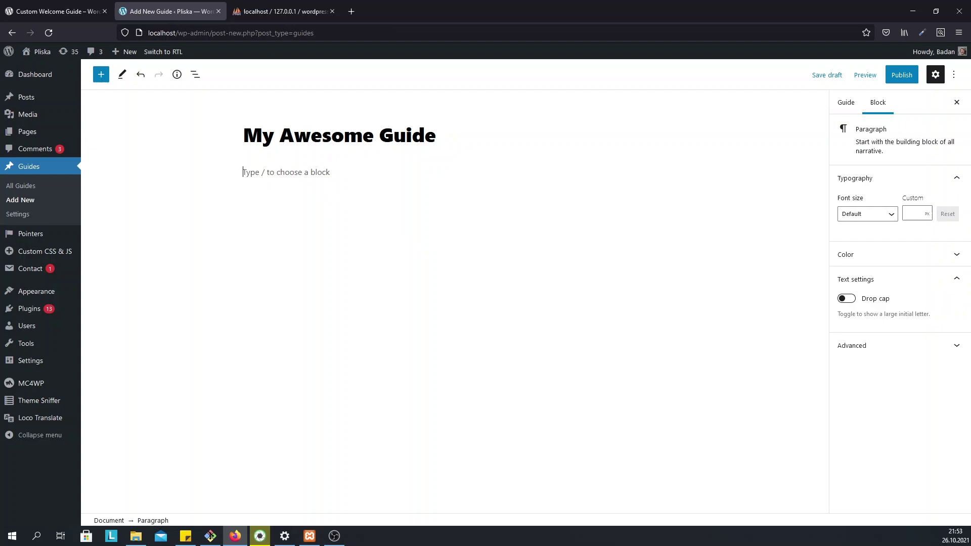
type("My awesome description.")
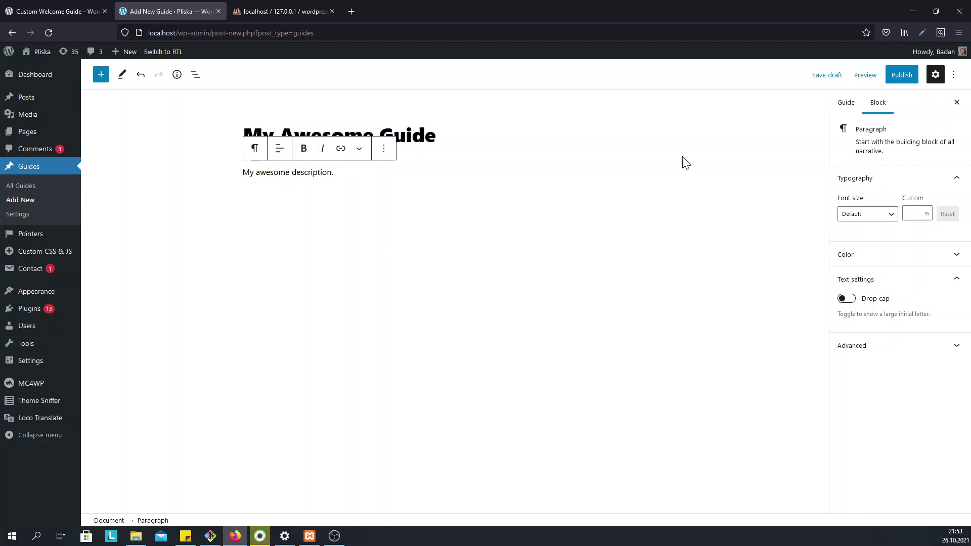
Step: Publish the 'My Awesome Guide' guide, confirming in the pre-publish panel
left_click(901, 76)
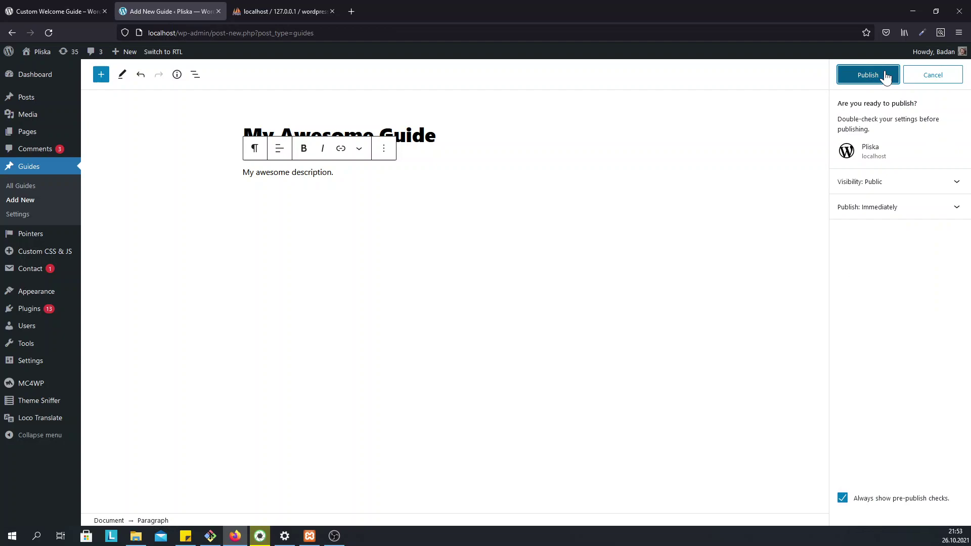
left_click(886, 76)
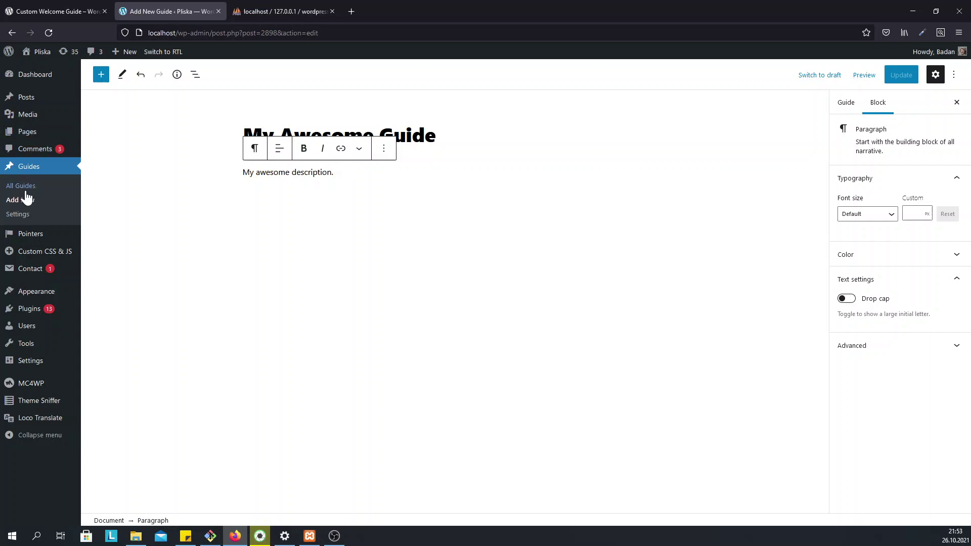
Step: Add a new guide titled 'Another Step' with the paragraph 'another description'
left_click(27, 201)
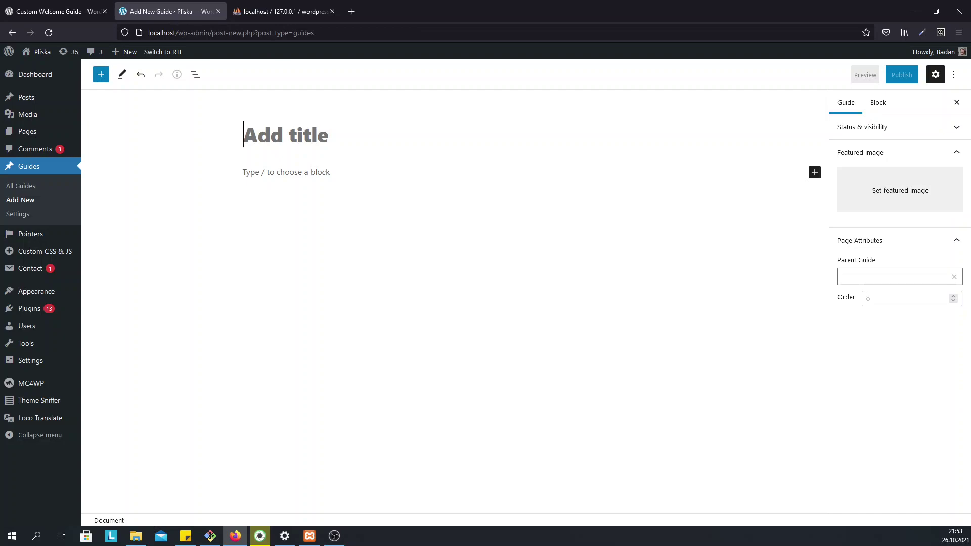
type("Another")
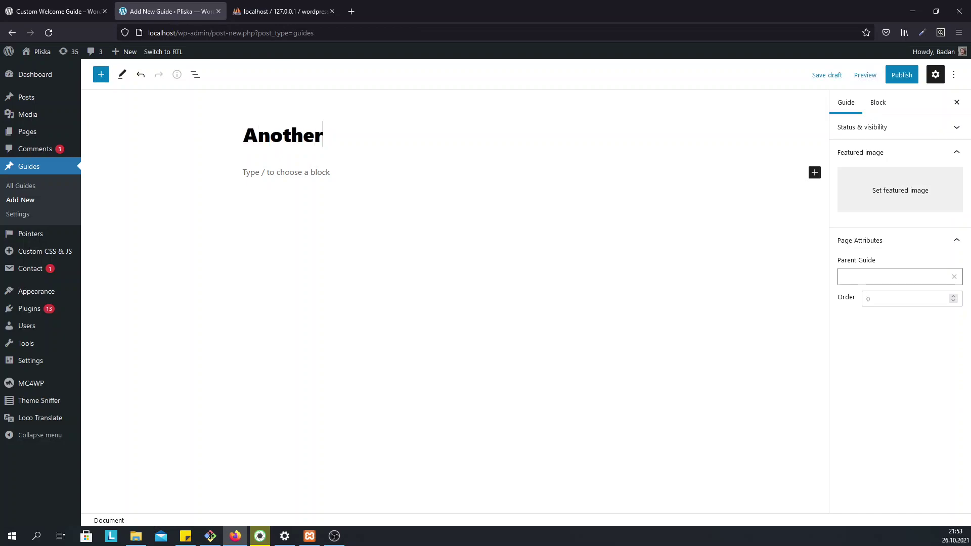
type(" Step")
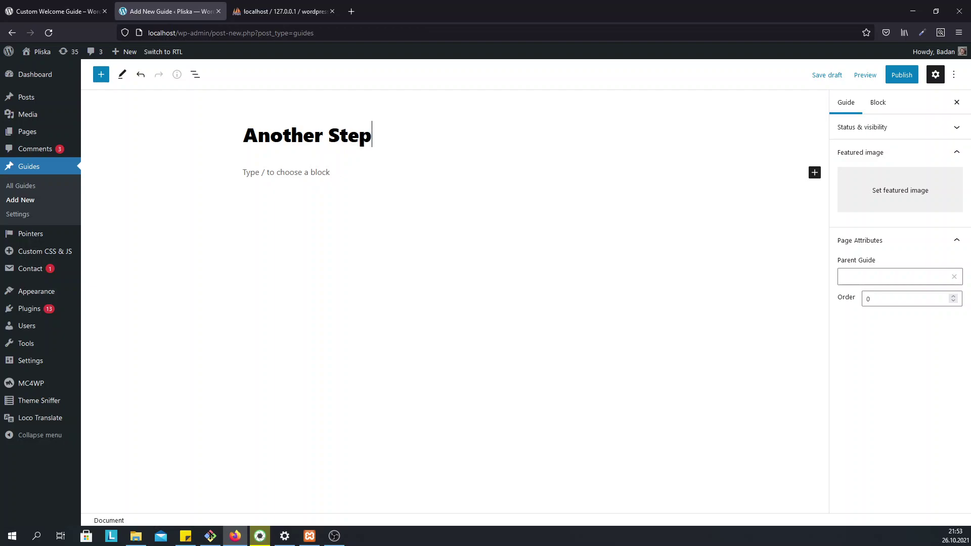
key("Return")
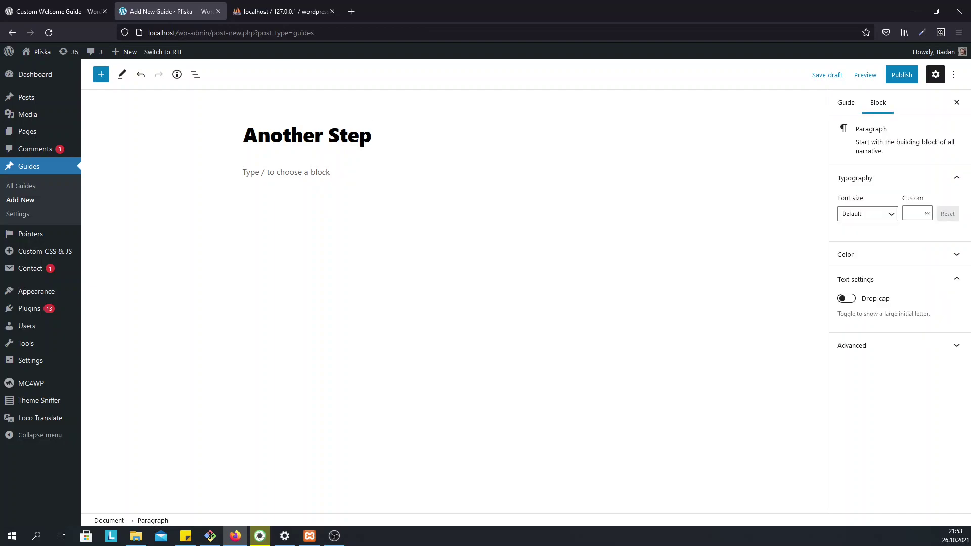
type("another description")
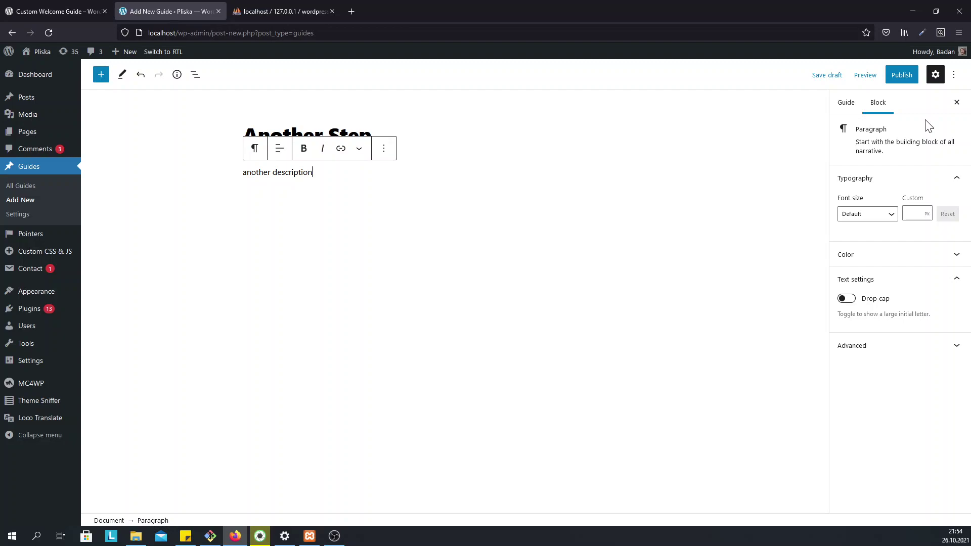
Step: In the Guide sidebar settings, set Parent Guide to My Awesome Guide
left_click(848, 106)
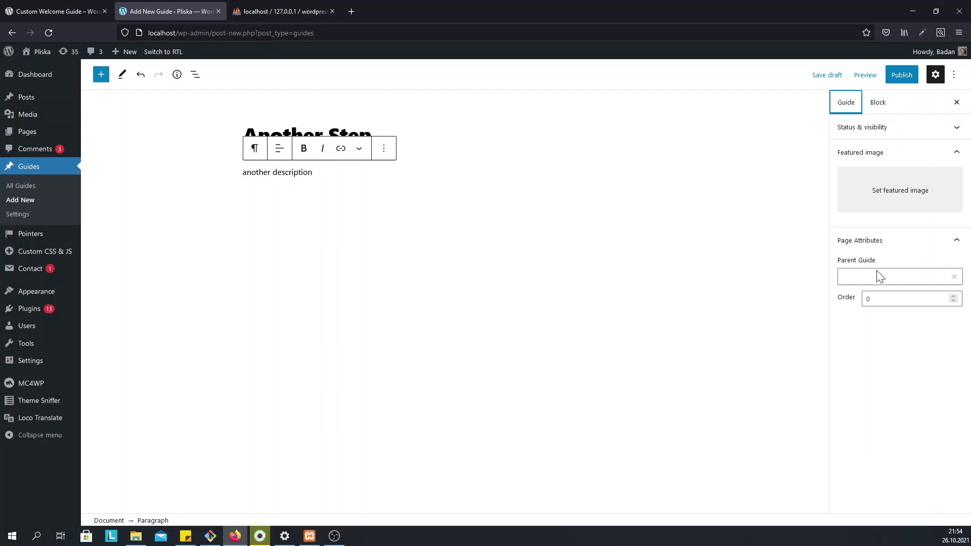
left_click(884, 276)
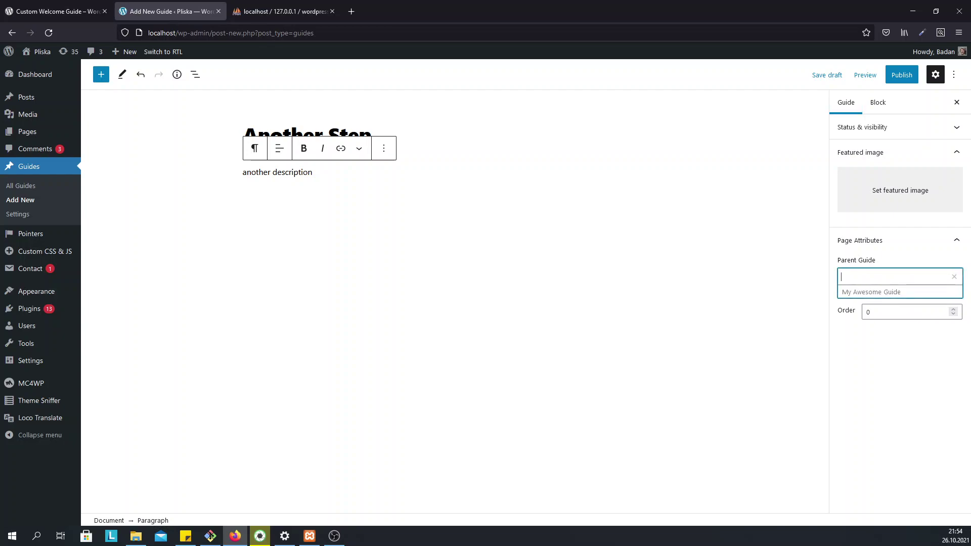
left_click(893, 299)
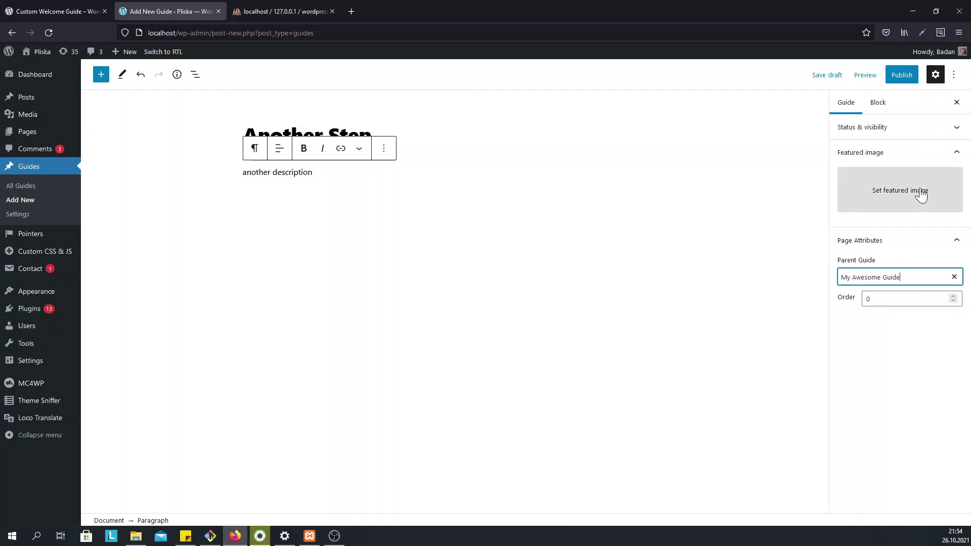
Step: Set powerful-options.jpg as Another Step's featured image, then publish and confirm
left_click(891, 192)
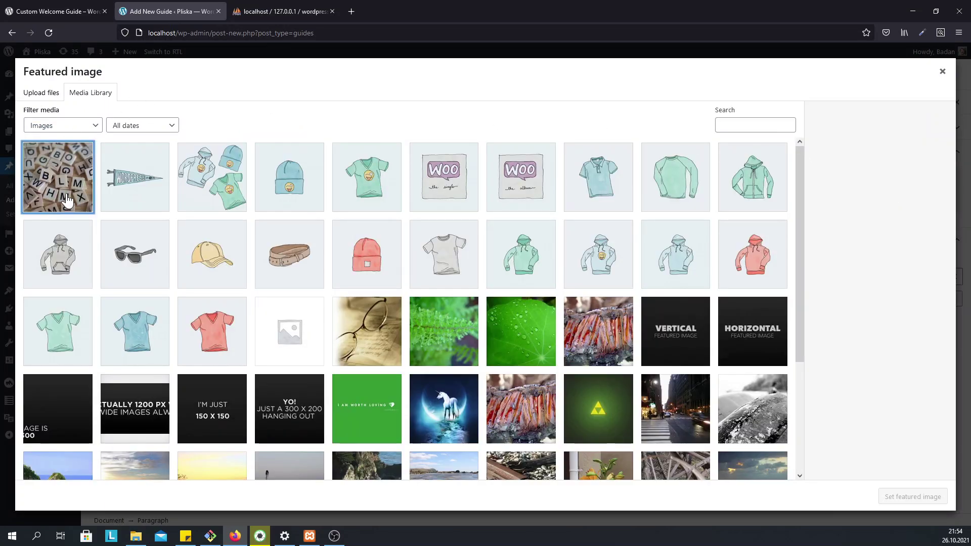
left_click(63, 197)
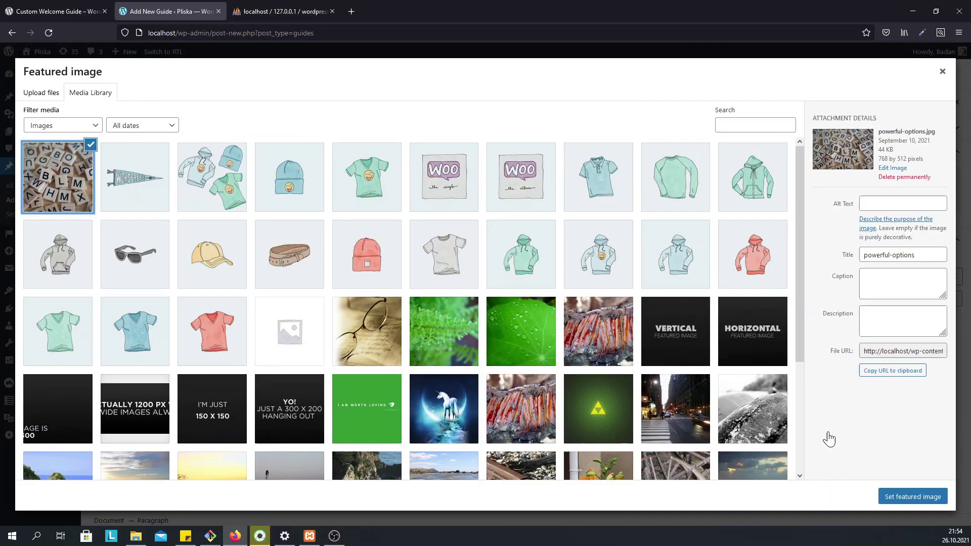
left_click(926, 497)
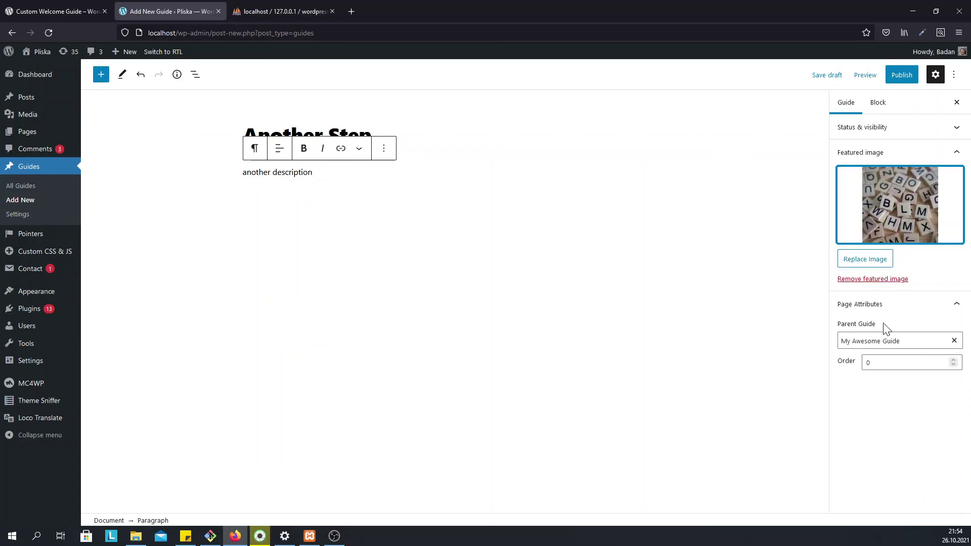
left_click(905, 77)
left_click(867, 74)
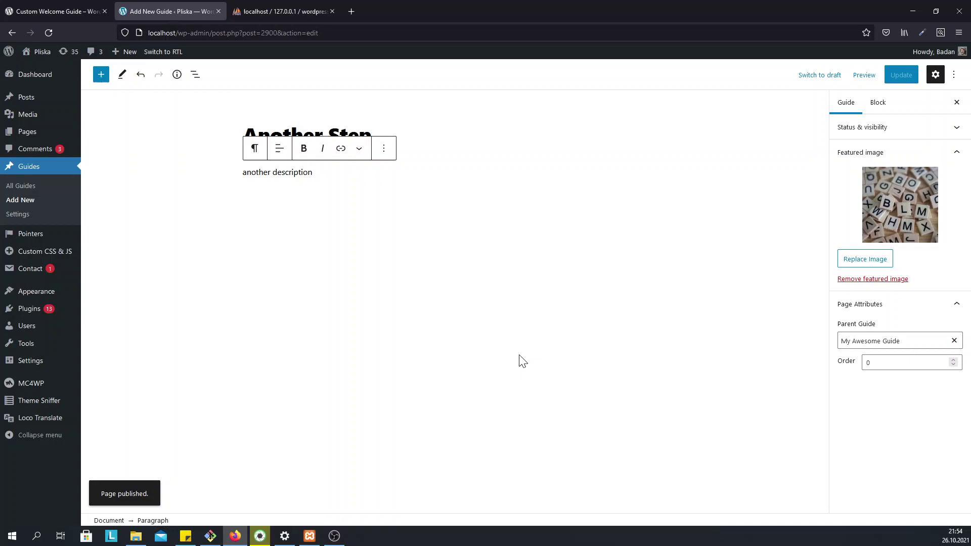
Step: Start a new blank post from Posts > Add New
mouse_move(28, 99)
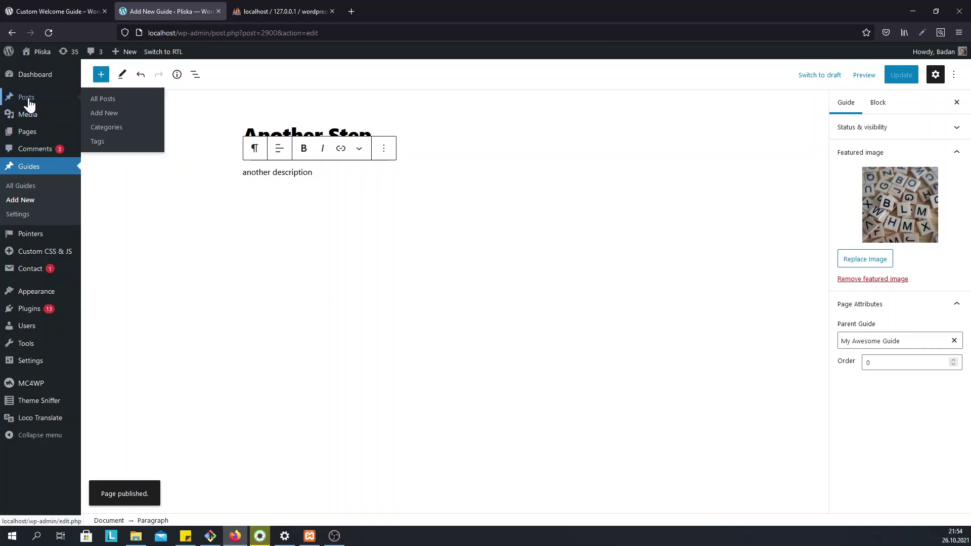
left_click(120, 116)
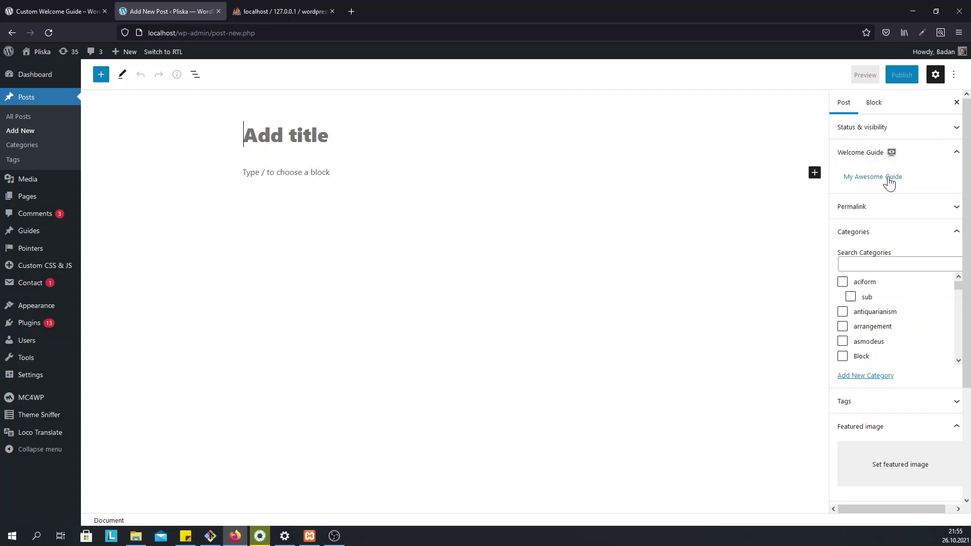
left_click(889, 181)
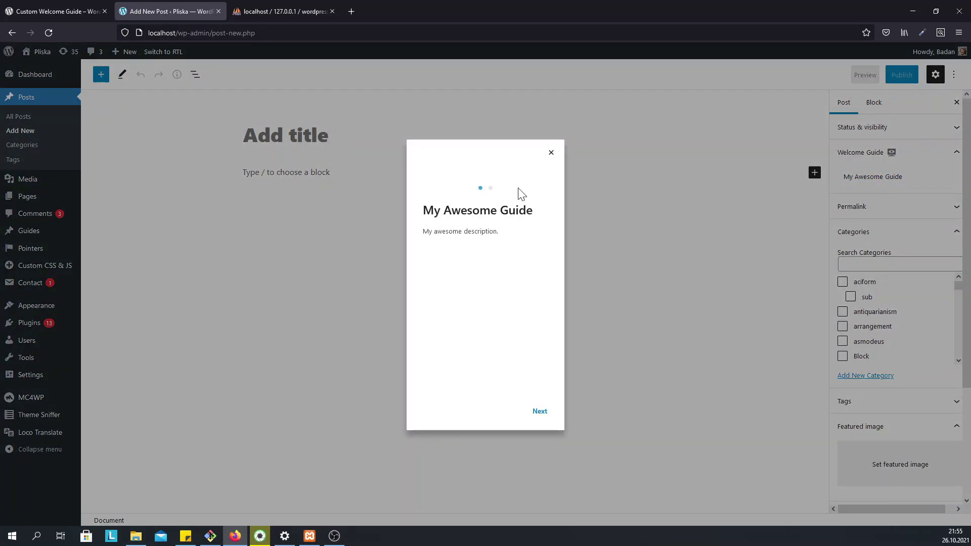
left_click(538, 412)
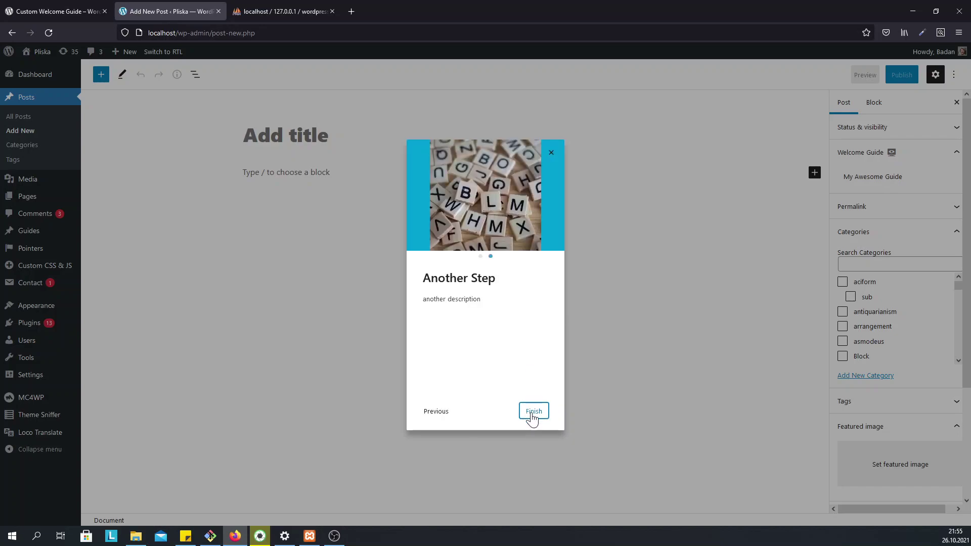
left_click(532, 412)
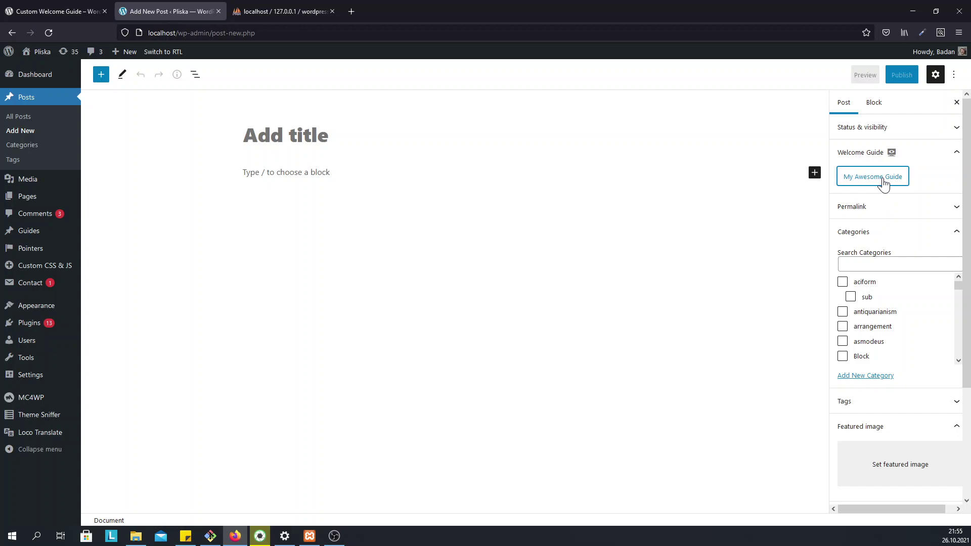
Step: In Guides > Settings, switch off 'Show guides in the Post editor' and save
mouse_move(33, 240)
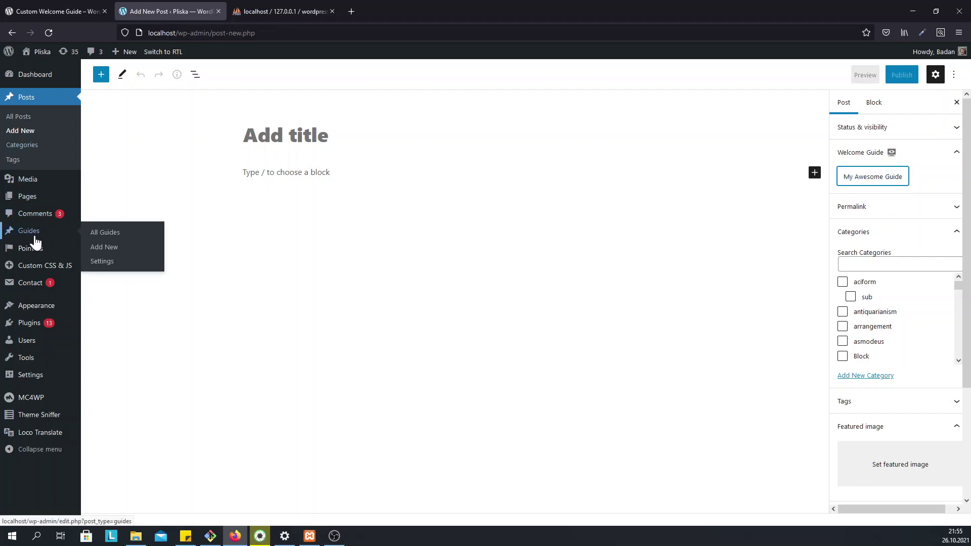
left_click(101, 262)
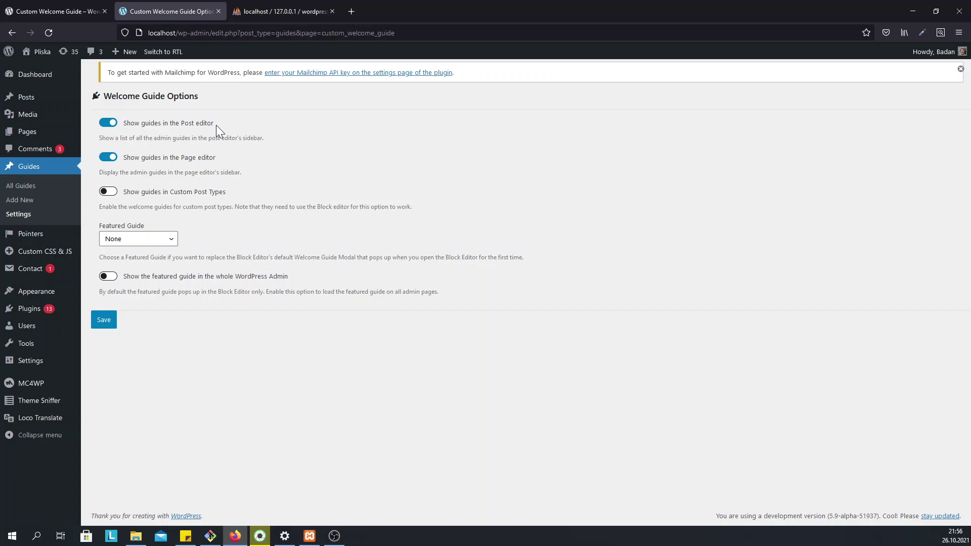
left_click(107, 126)
left_click(104, 323)
Step: Open a new post and collapse its Categories panel, confirming no guide panel appears
mouse_move(37, 99)
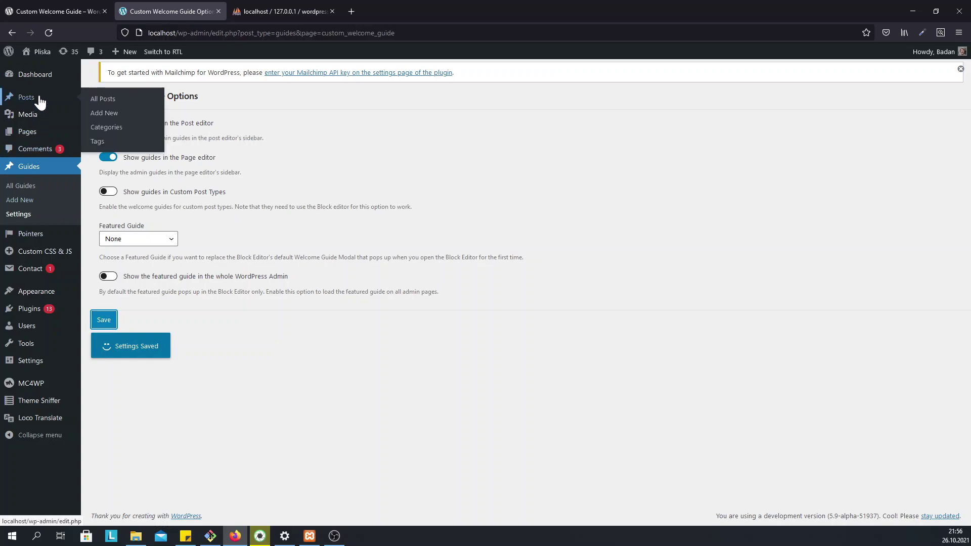
left_click(116, 121)
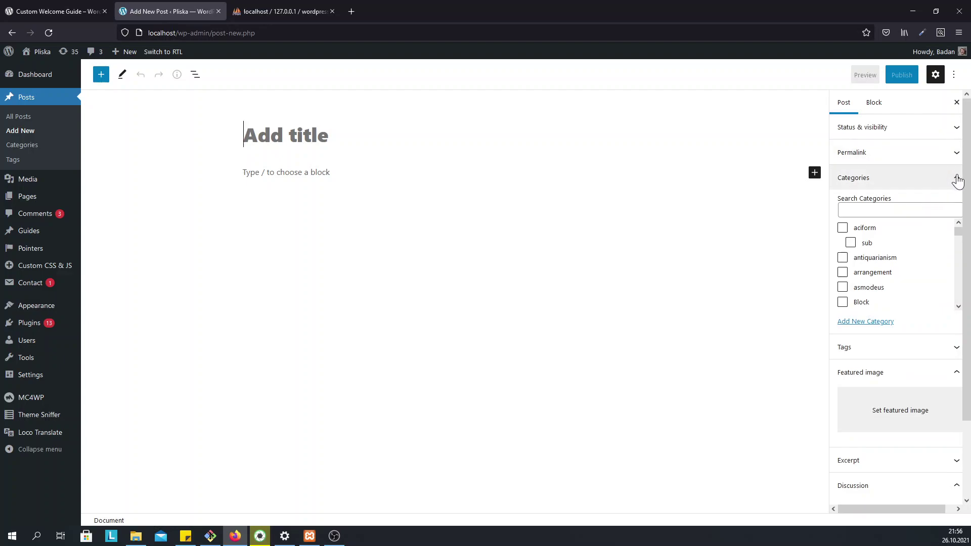
left_click(957, 180)
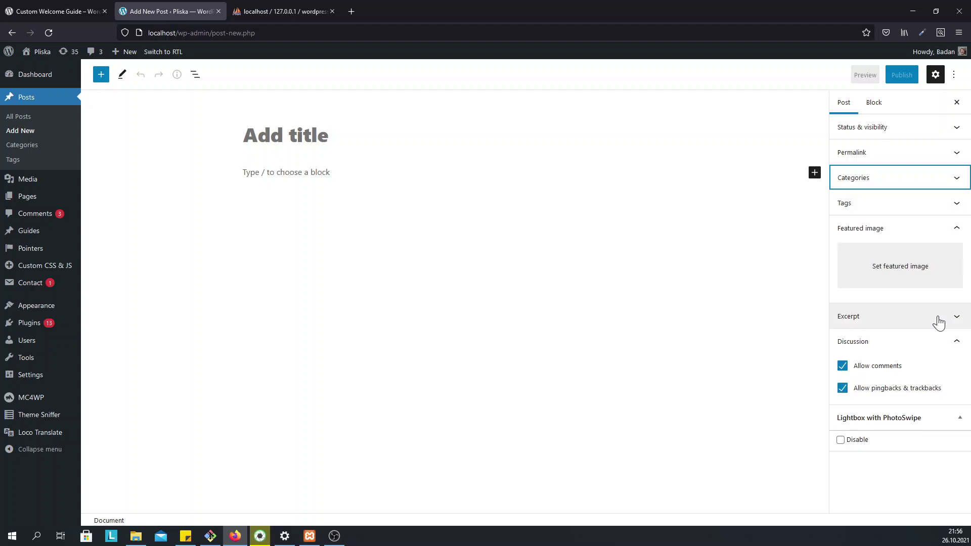
Step: Re-enable Post editor guides, set Featured Guide to My Awesome Guide, save, and open a new post
mouse_move(44, 232)
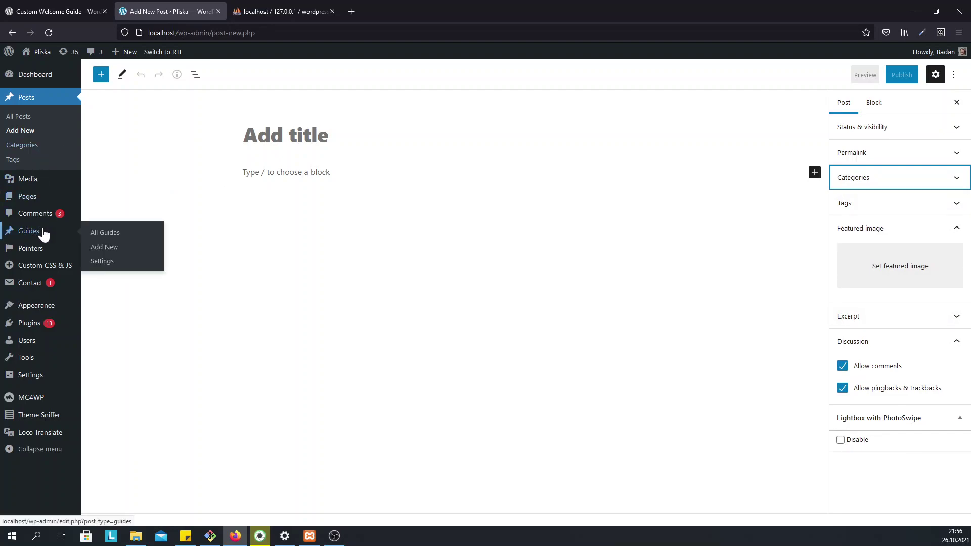
left_click(115, 263)
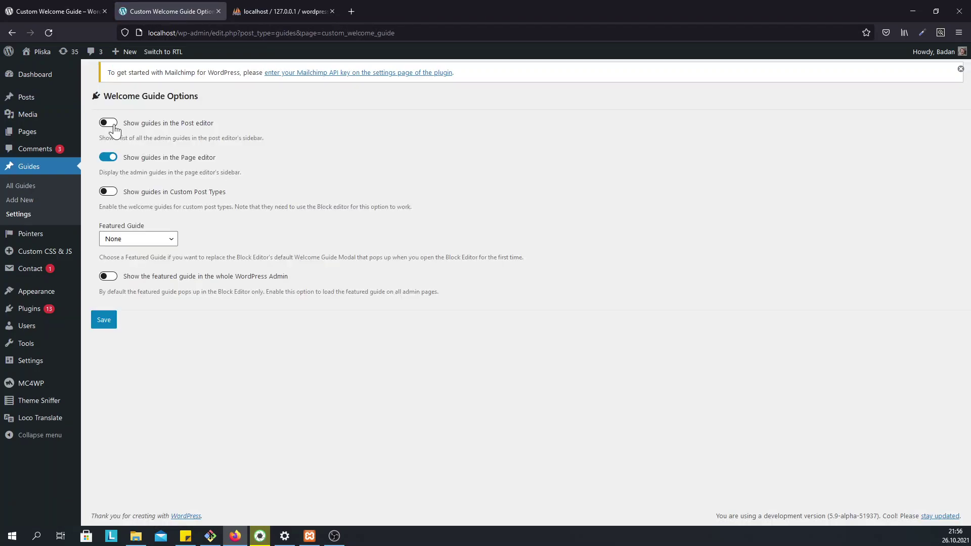
left_click(115, 130)
left_click(157, 247)
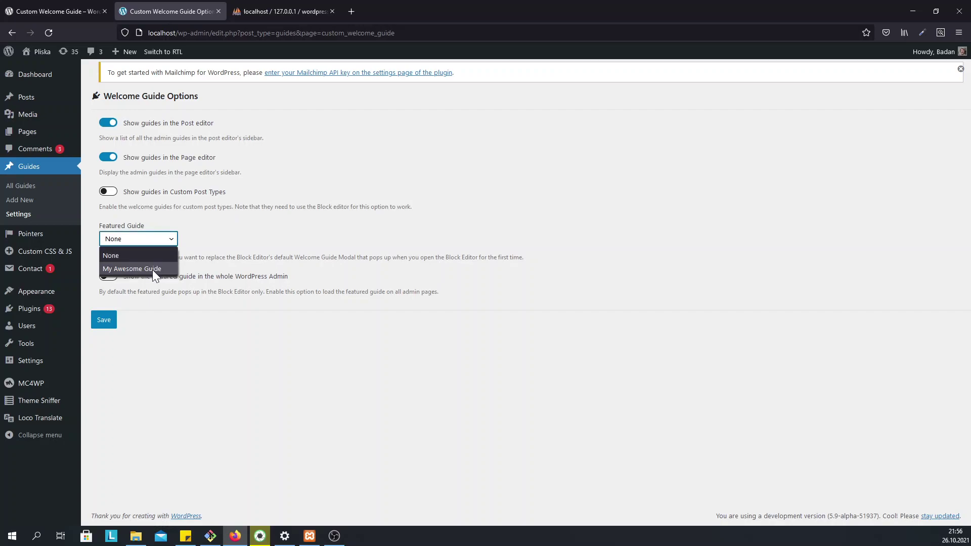
left_click(153, 268)
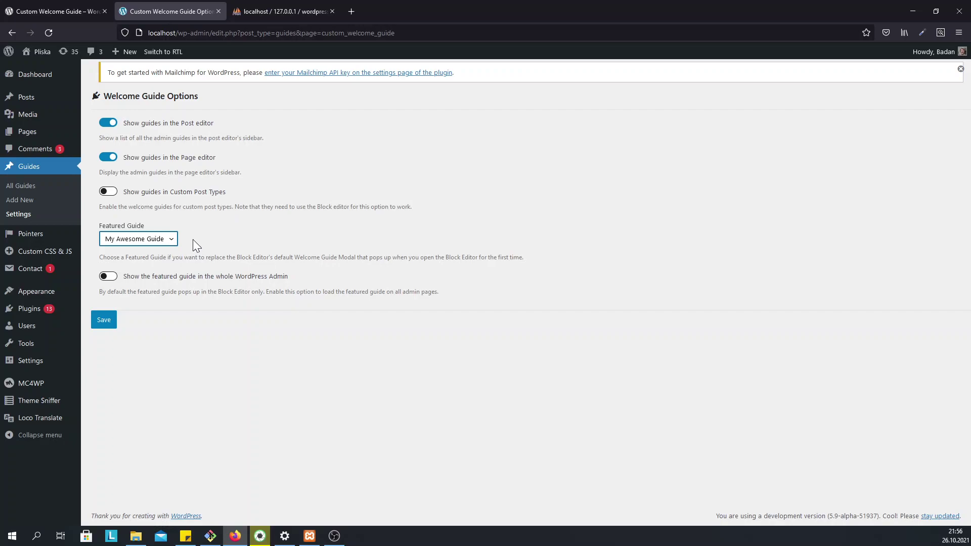
left_click(104, 319)
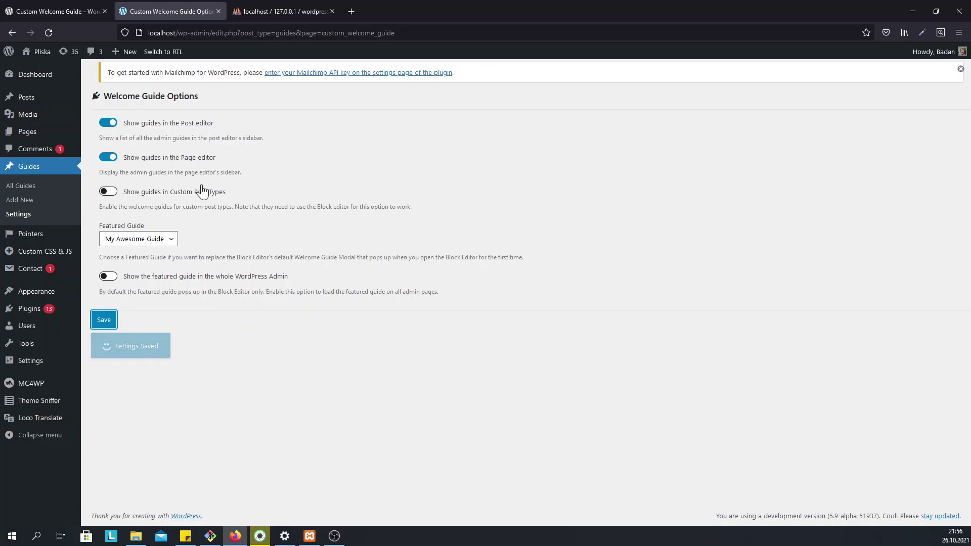
mouse_move(24, 98)
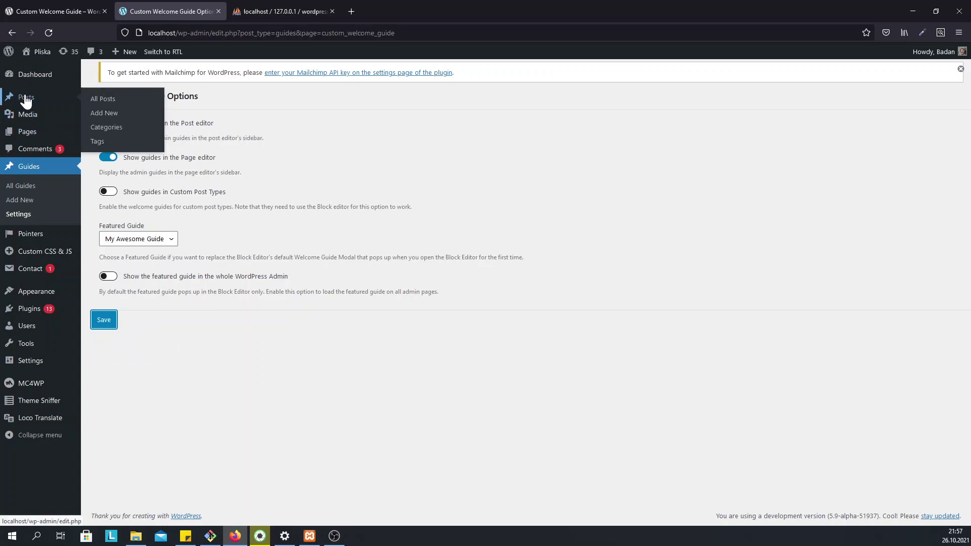
left_click(106, 115)
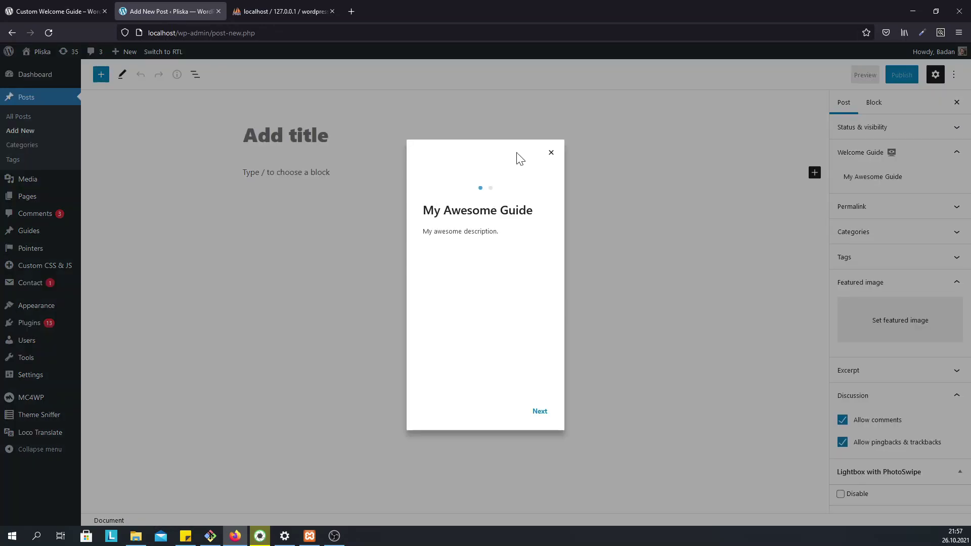
Step: Step through My Awesome Guide to Finish, then reopen it from a new post's guide panel and close it
left_click(544, 412)
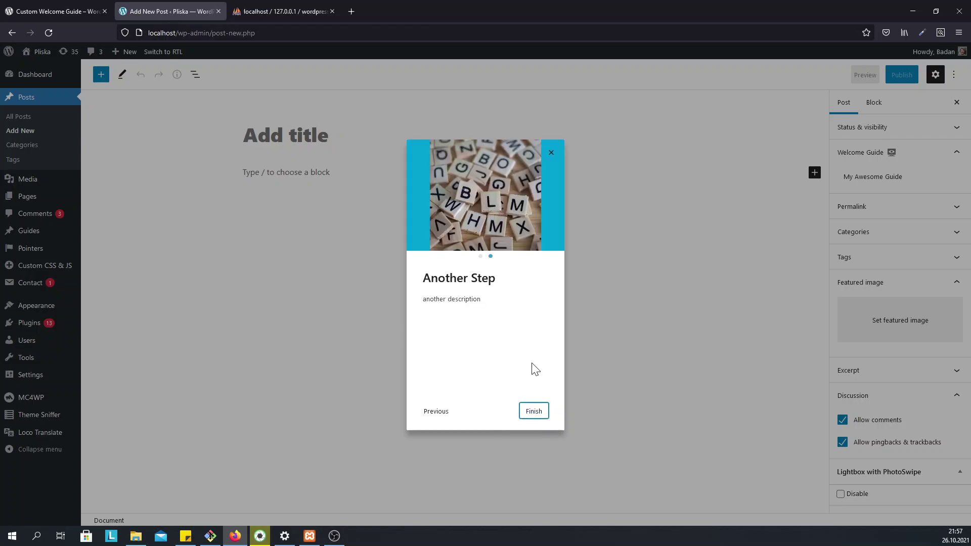
left_click(534, 413)
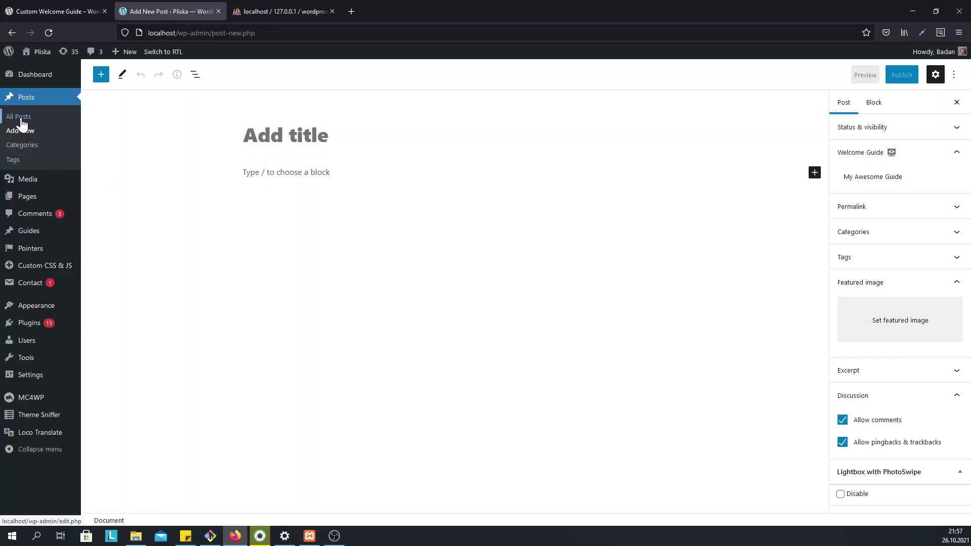
left_click(29, 137)
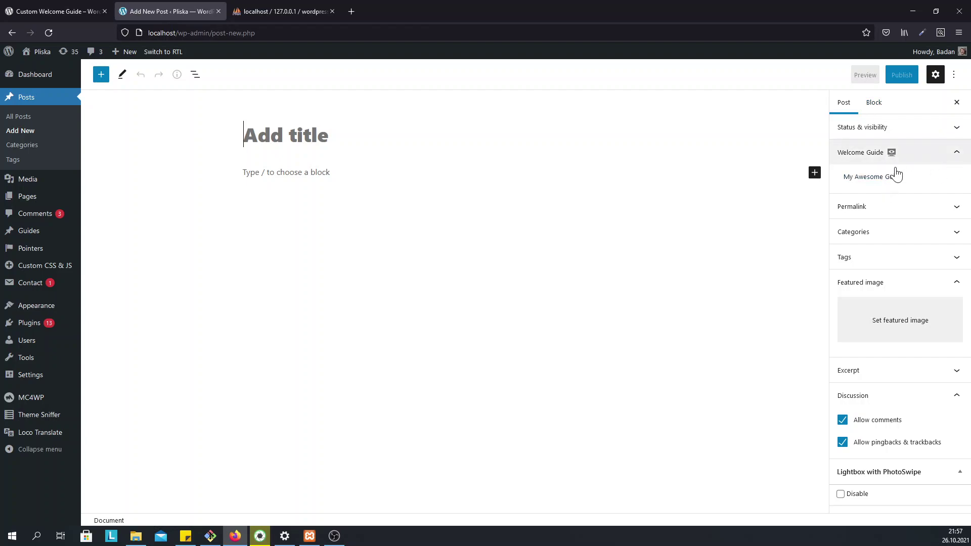
left_click(887, 182)
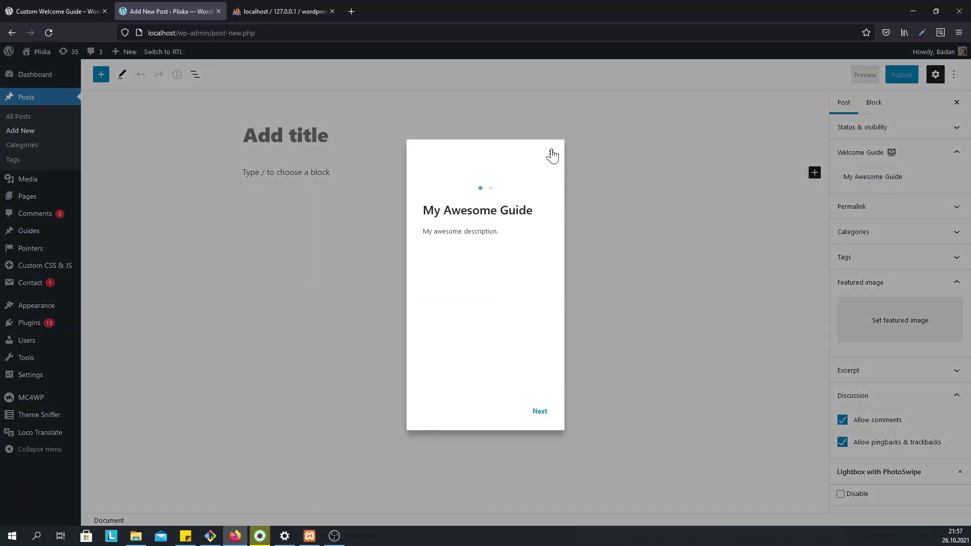
left_click(550, 152)
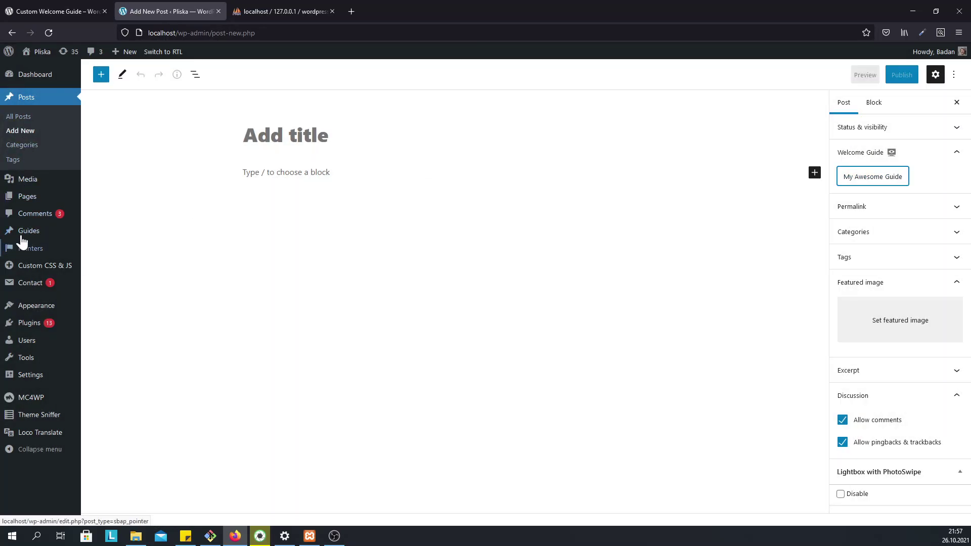
Step: In Guides > Settings, turn on 'Show the featured guide in the whole WordPress Admin' and save
mouse_move(33, 233)
left_click(105, 261)
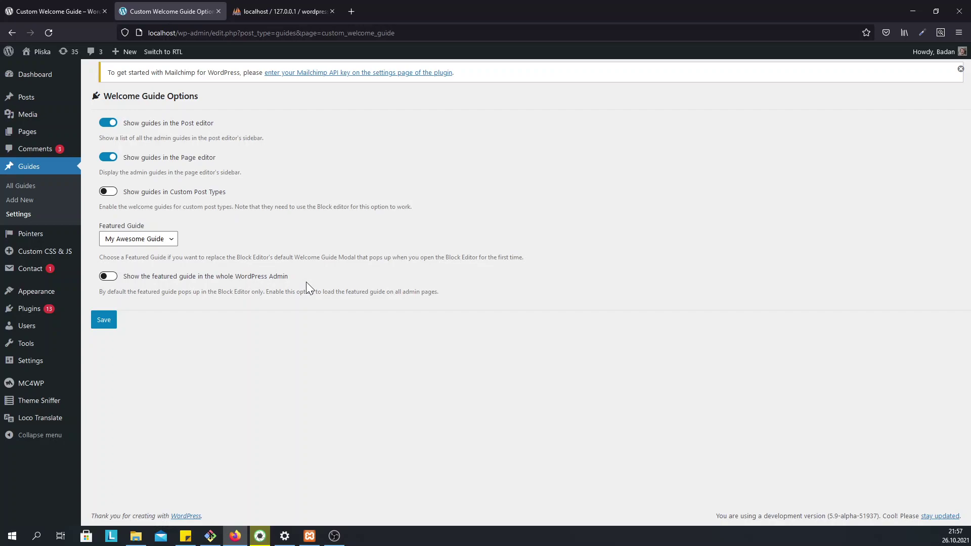
left_click(111, 278)
left_click(103, 321)
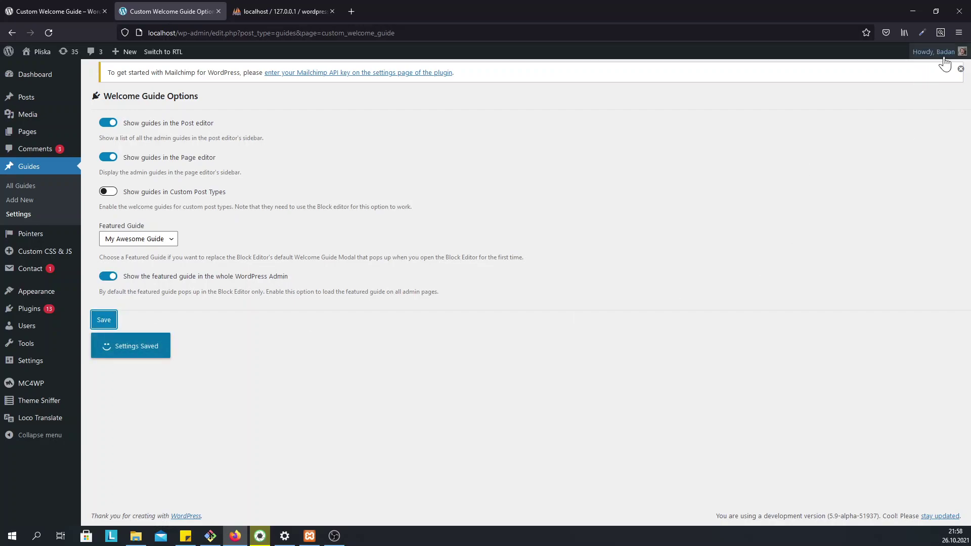
mouse_move(942, 56)
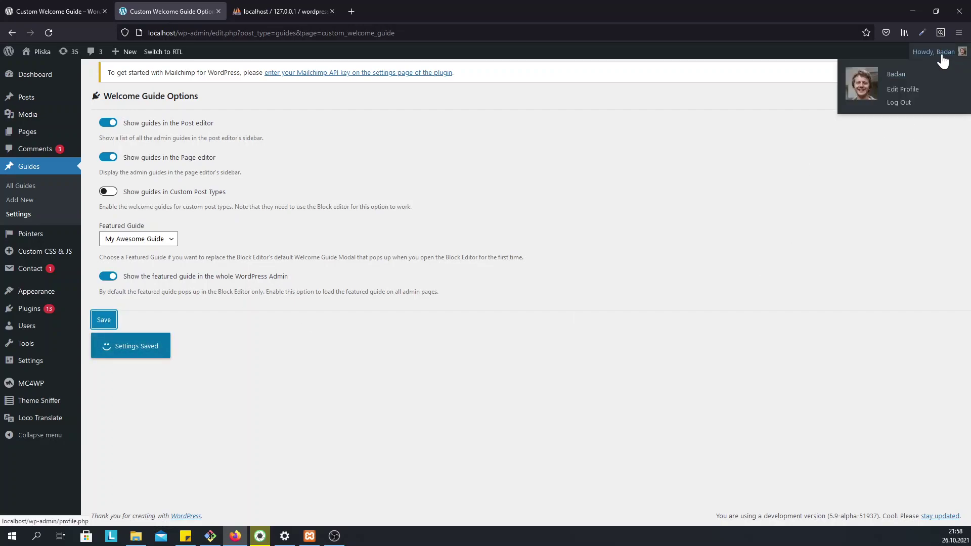
Step: Log out, then log back in as the editor user using the saved autofill login
left_click(904, 103)
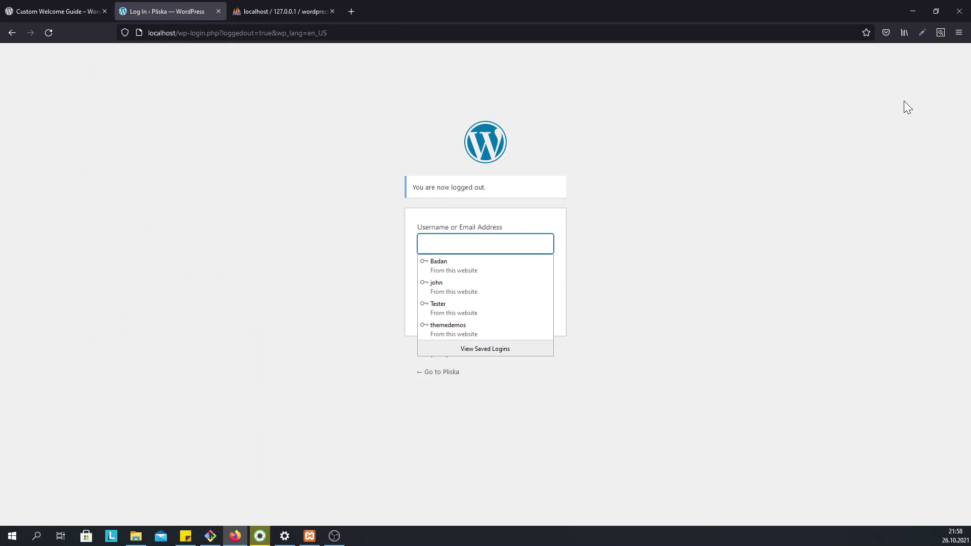
left_click(455, 286)
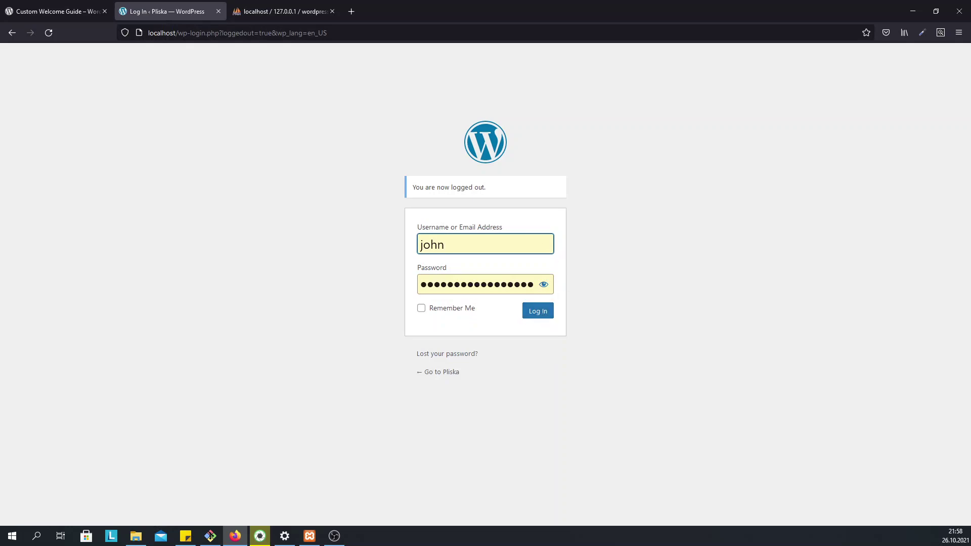
left_click(540, 314)
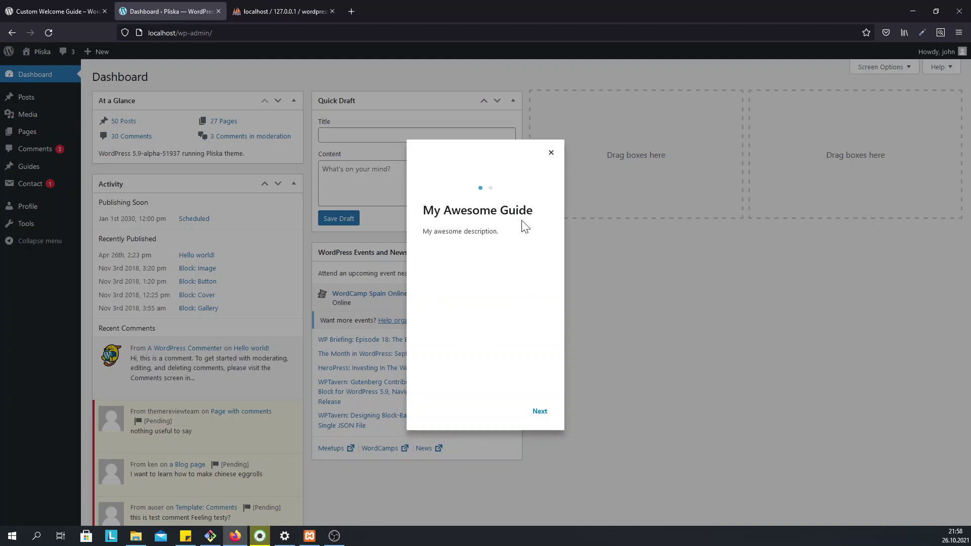
Step: Advance My Awesome Guide to its Another Step page and finish it
left_click(539, 412)
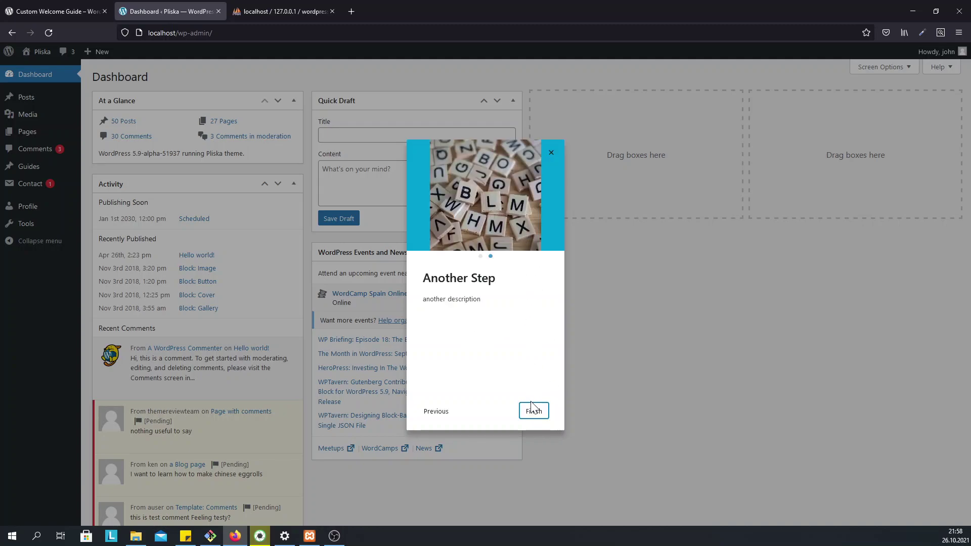
left_click(534, 412)
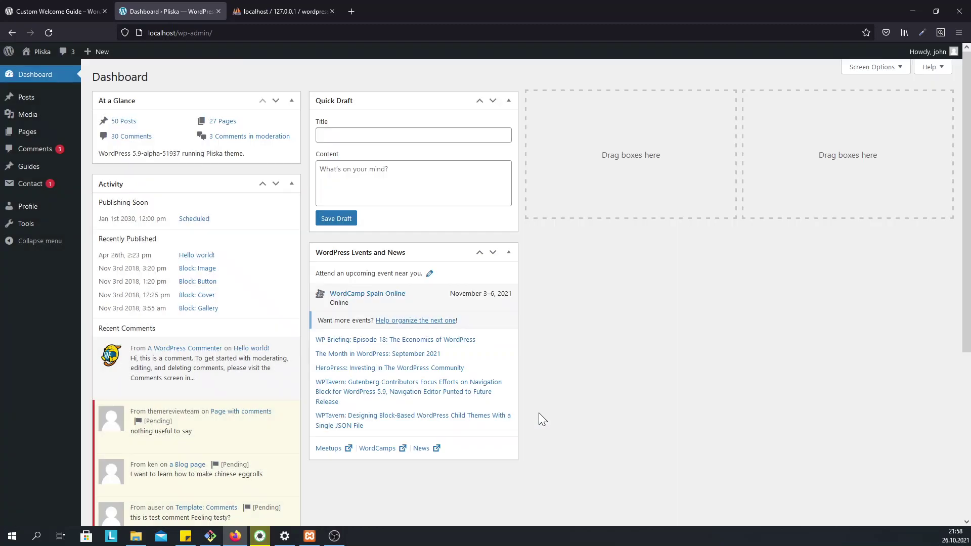